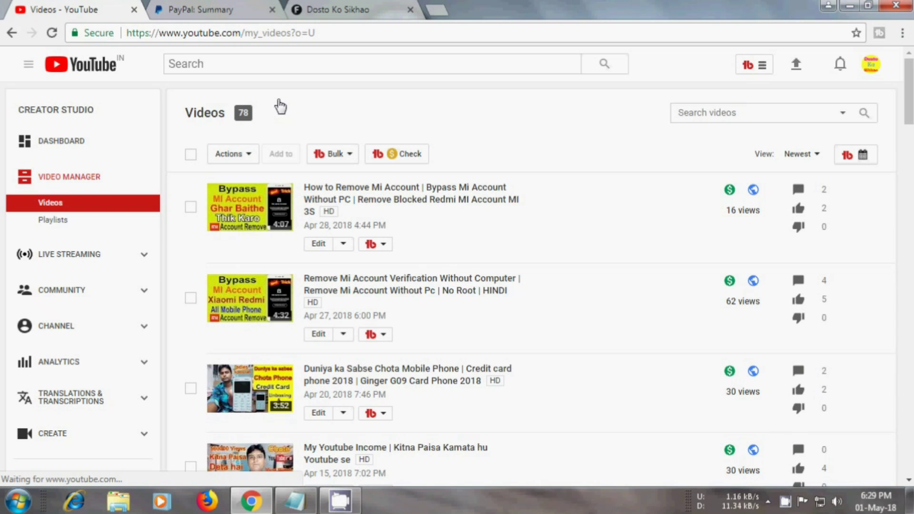
Step: Open the channel's Status and Features page and review its partner access, strike status and enabled features
left_click(60, 339)
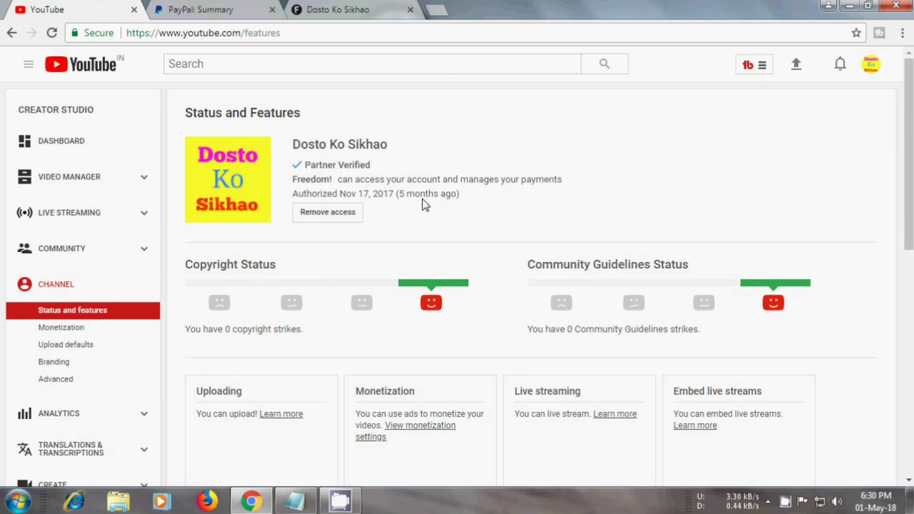
scroll(422, 198, "down", 6)
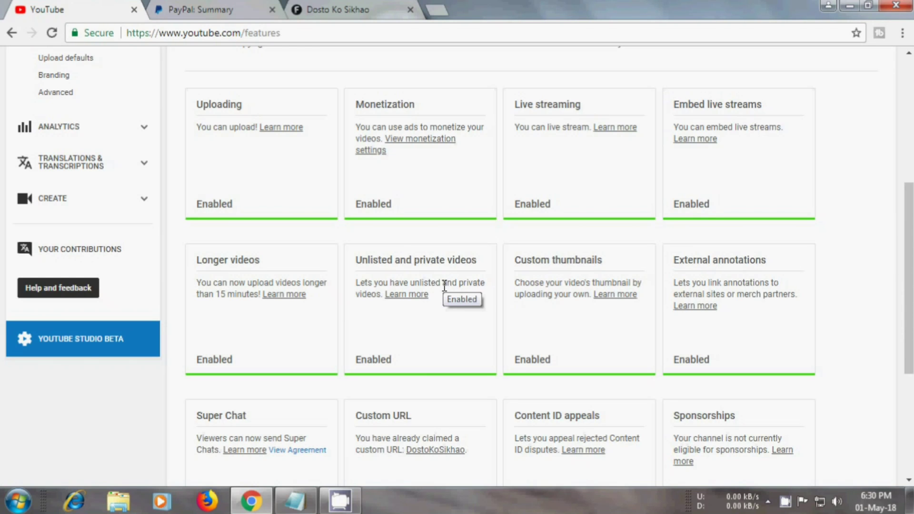
scroll(444, 285, "up", 6)
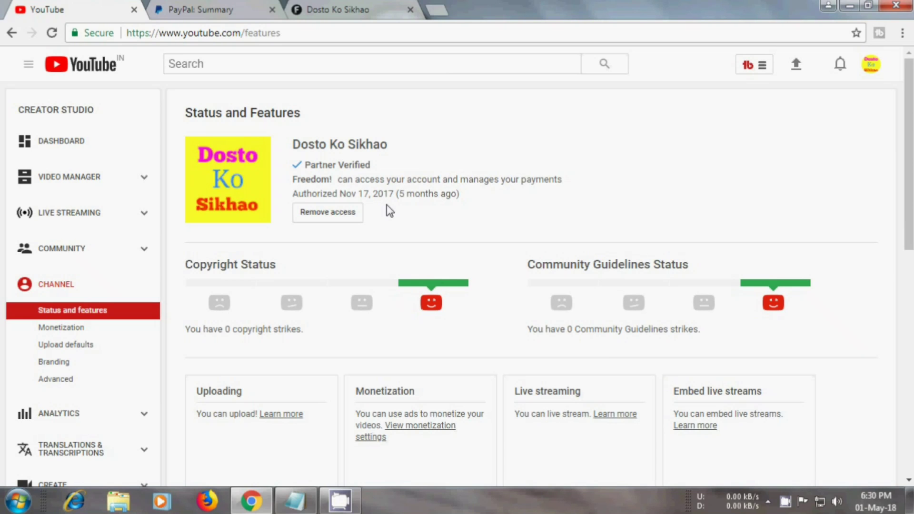
Step: Switch to the Freedom! dashboard and open its Revenue page
left_click(323, 6)
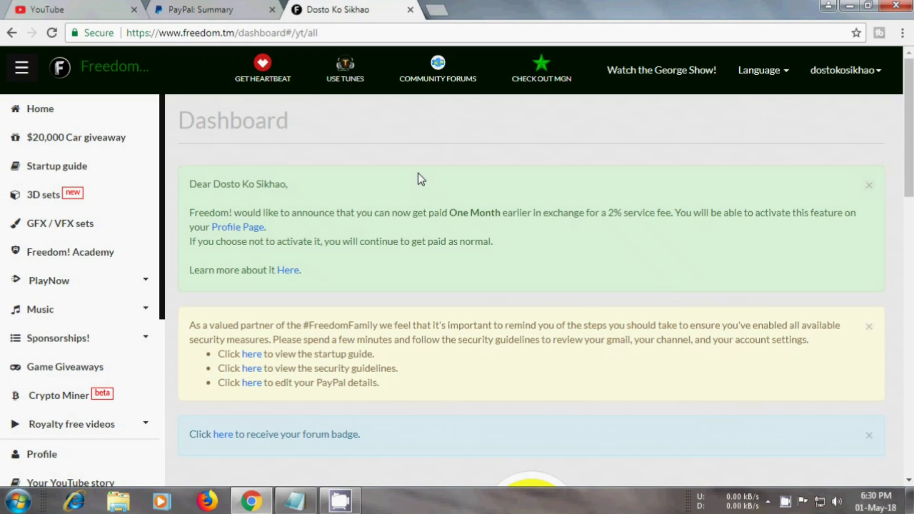
scroll(418, 173, "down", 6)
scroll(371, 333, "down", 4)
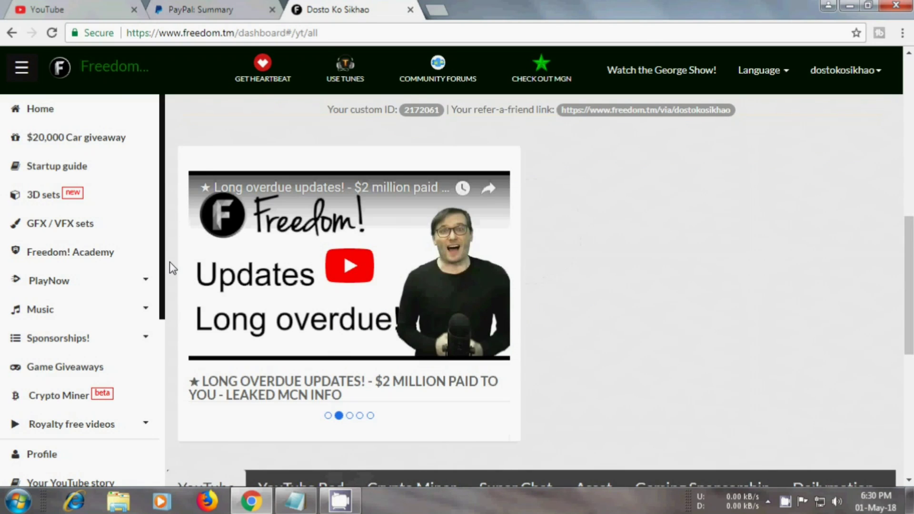
scroll(159, 236, "down", 3)
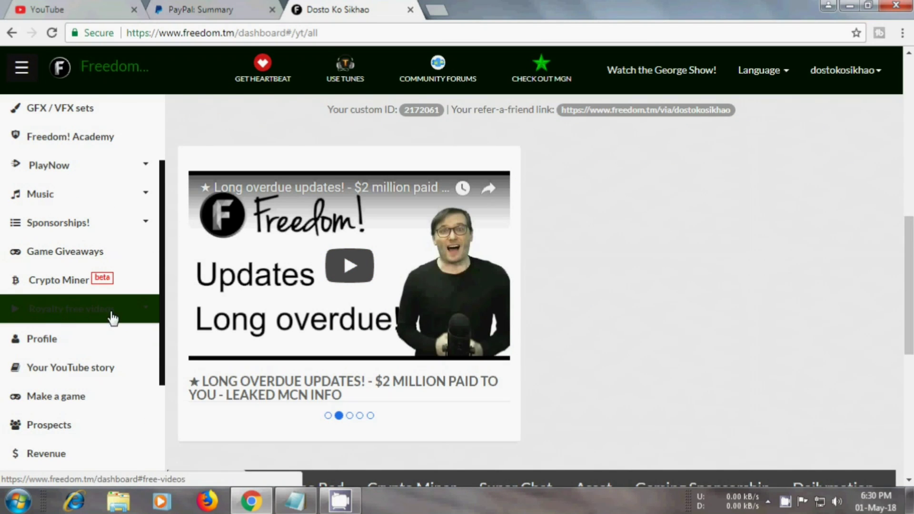
scroll(162, 323, "down", 2)
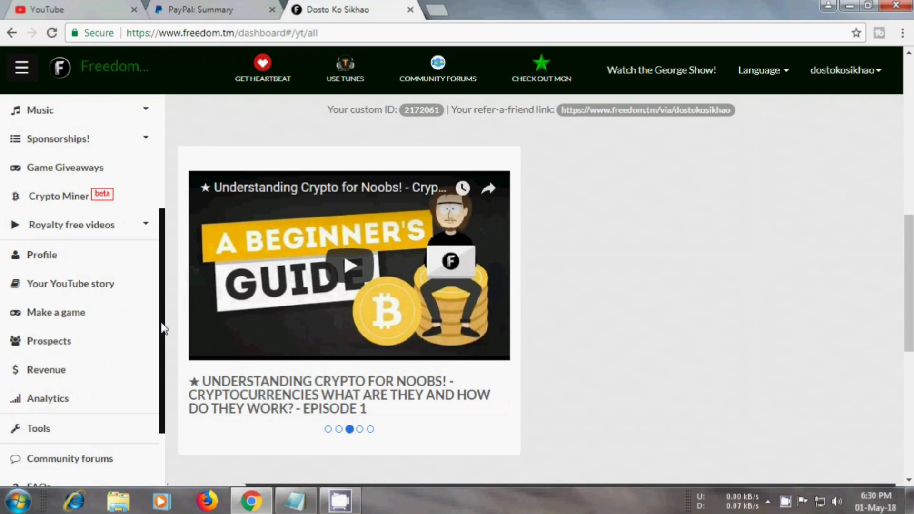
scroll(160, 338, "down", 2)
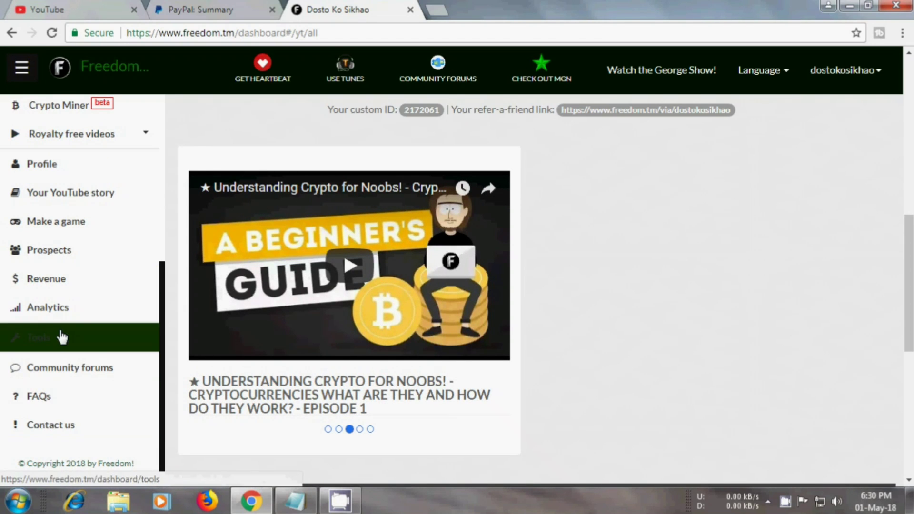
left_click(51, 288)
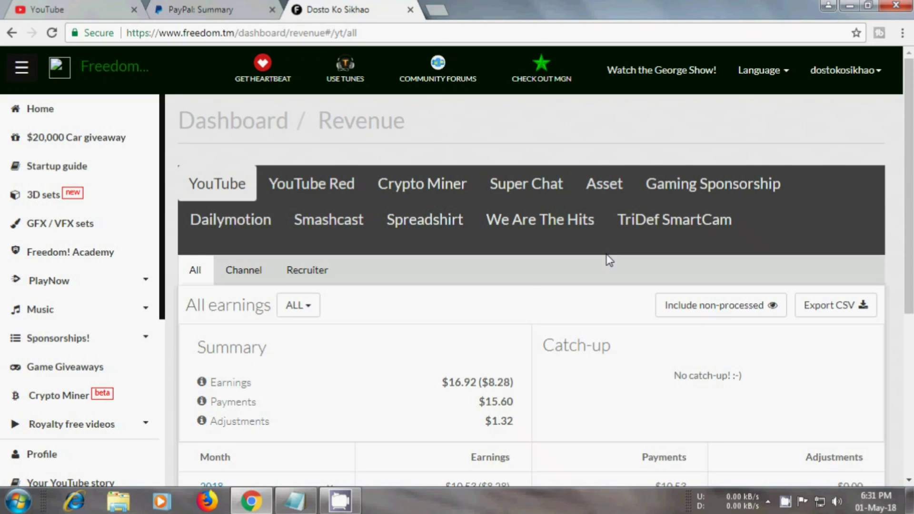
Step: Show the 2017 YouTube earnings and examine the payment receipts for November and December
scroll(608, 263, "down", 5)
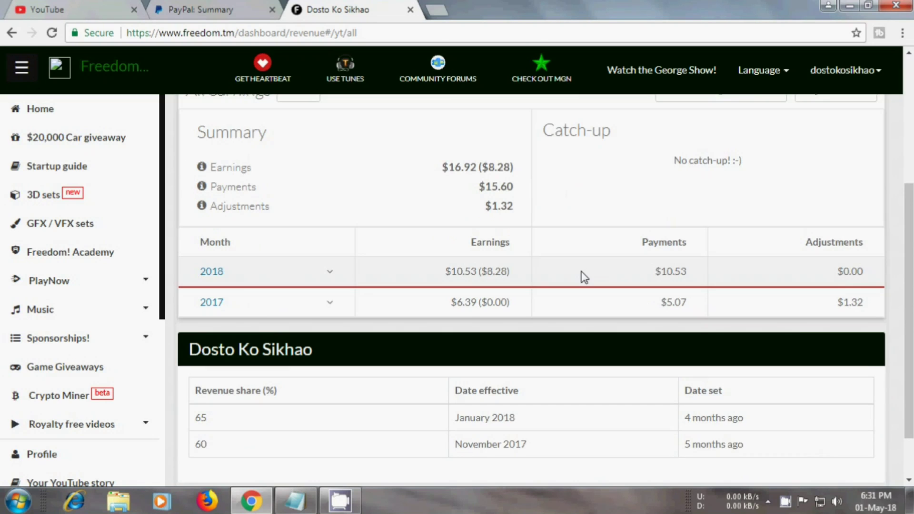
left_click(326, 307)
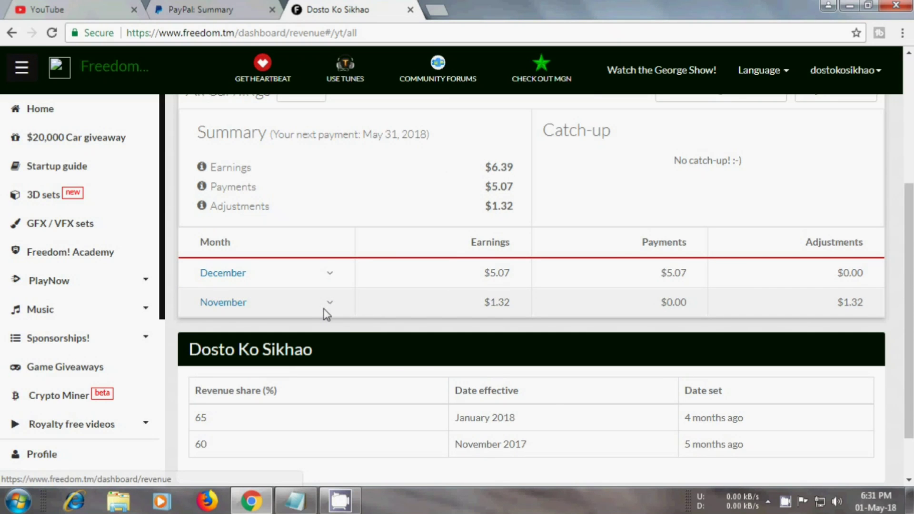
left_click(325, 310)
scroll(323, 308, "down", 3)
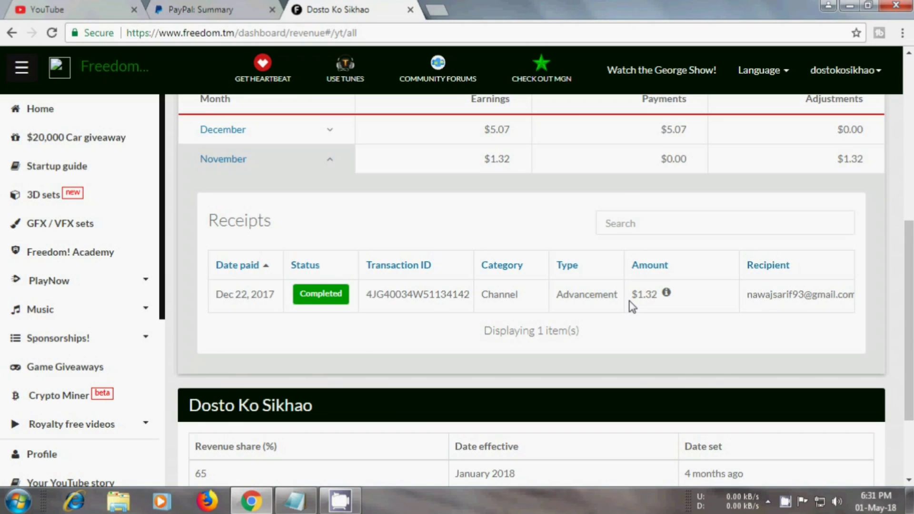
scroll(624, 307, "up", 3)
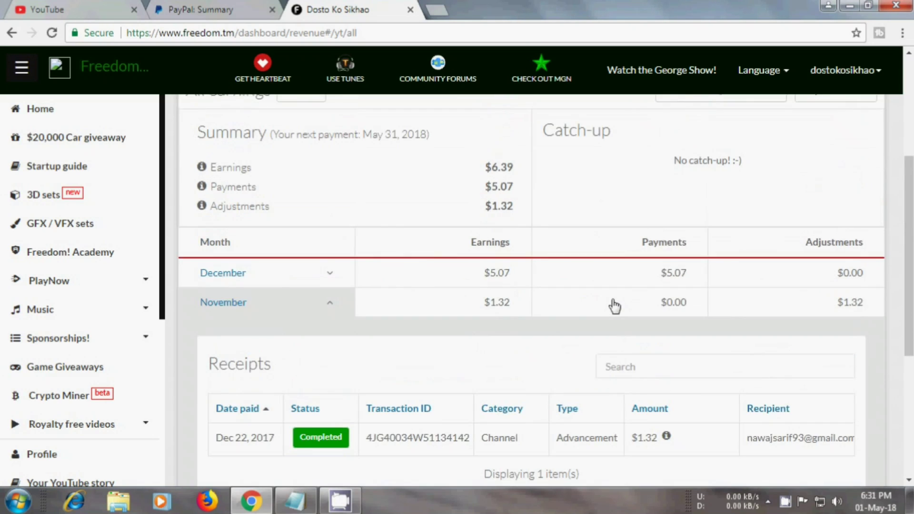
left_click(303, 274)
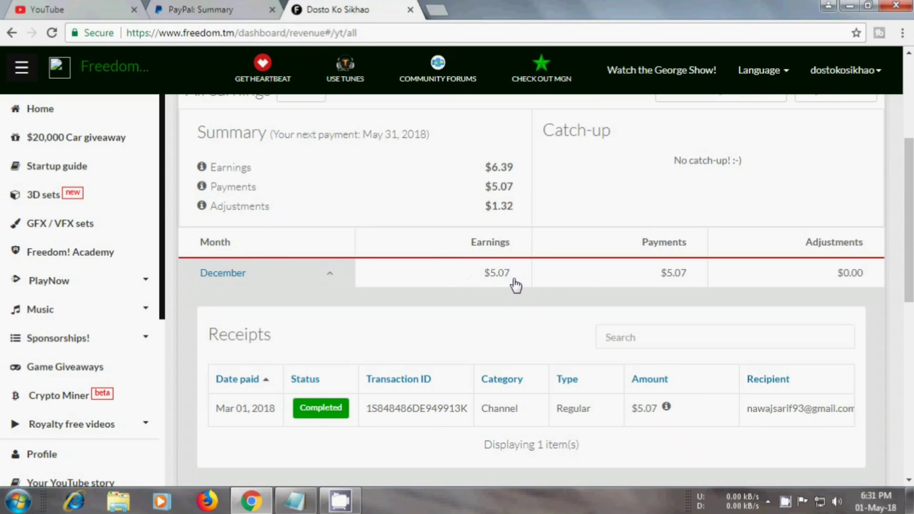
scroll(656, 414, "up", 5)
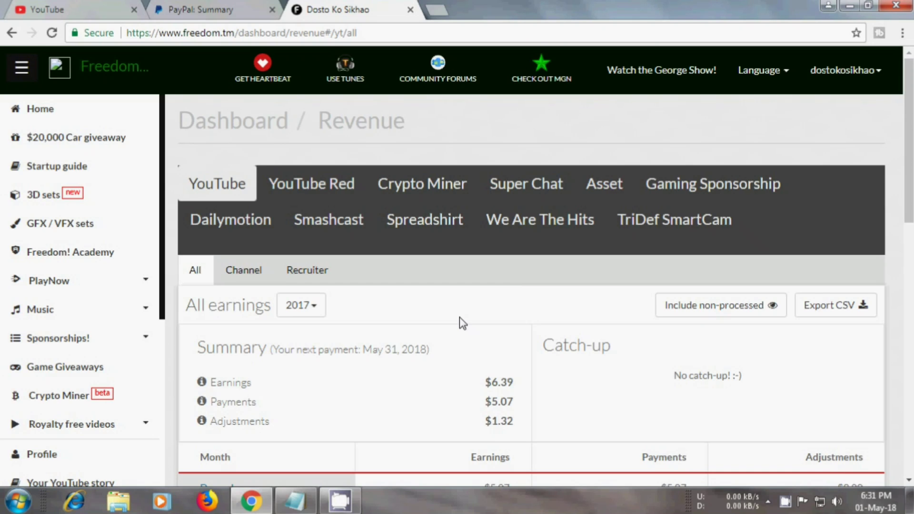
Step: Switch to the PayPal summary and review the completed Freedom! Family Limited payments and bank withdrawals
left_click(207, 5)
scroll(594, 295, "down", 4)
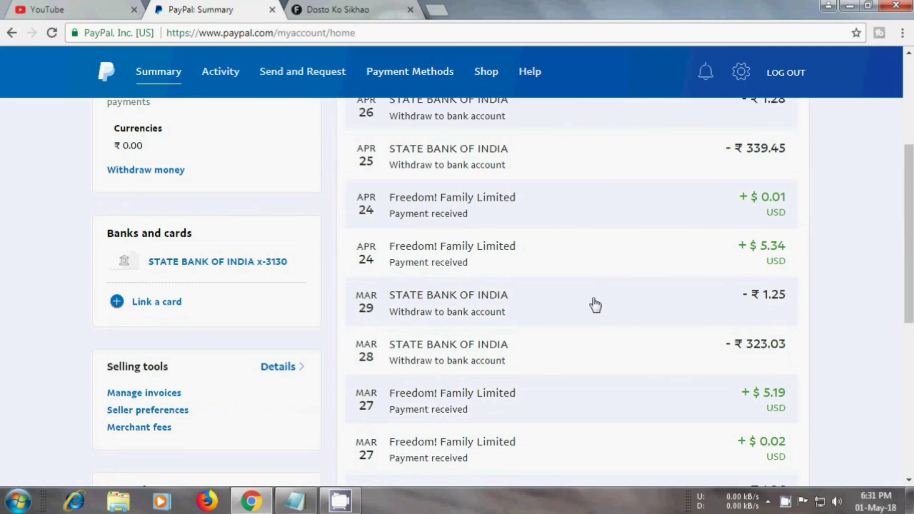
scroll(528, 267, "up", 1)
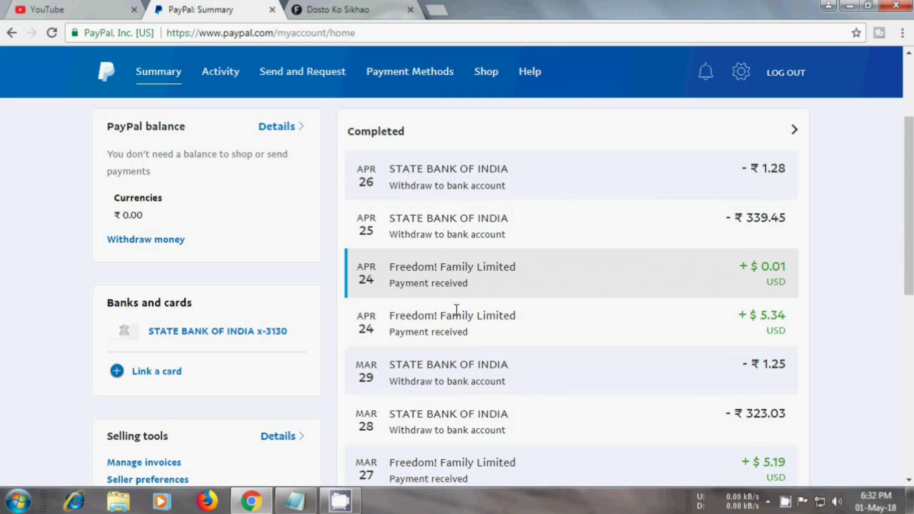
scroll(456, 319, "up", 2)
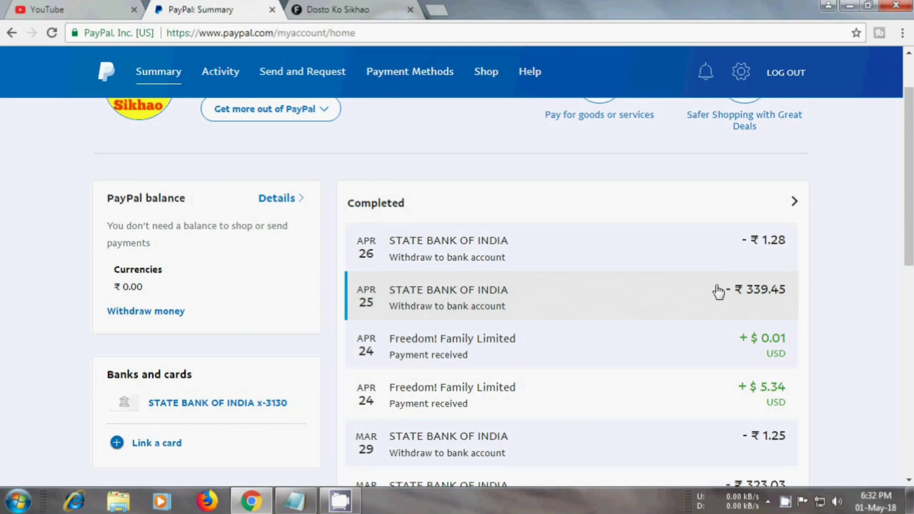
scroll(412, 393, "down", 10)
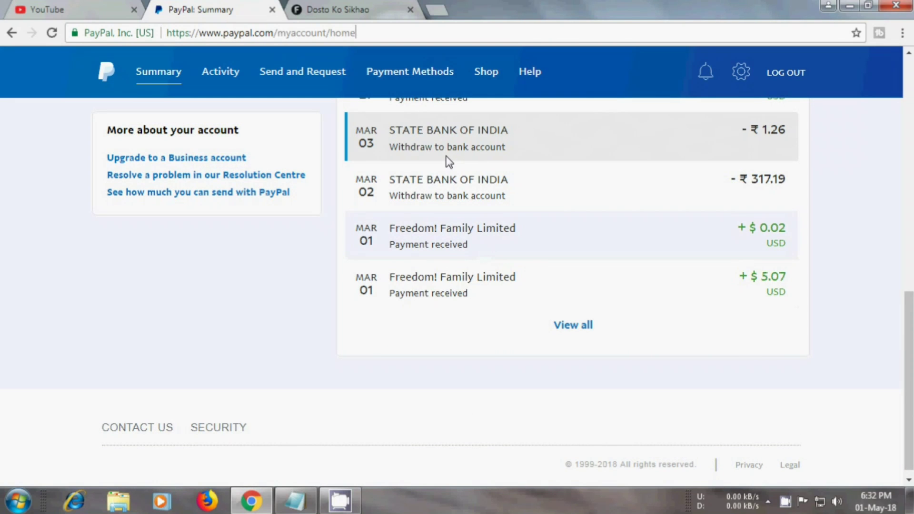
Step: Return to the Freedom! Revenue page and look over the 2017 earnings again
left_click(312, 14)
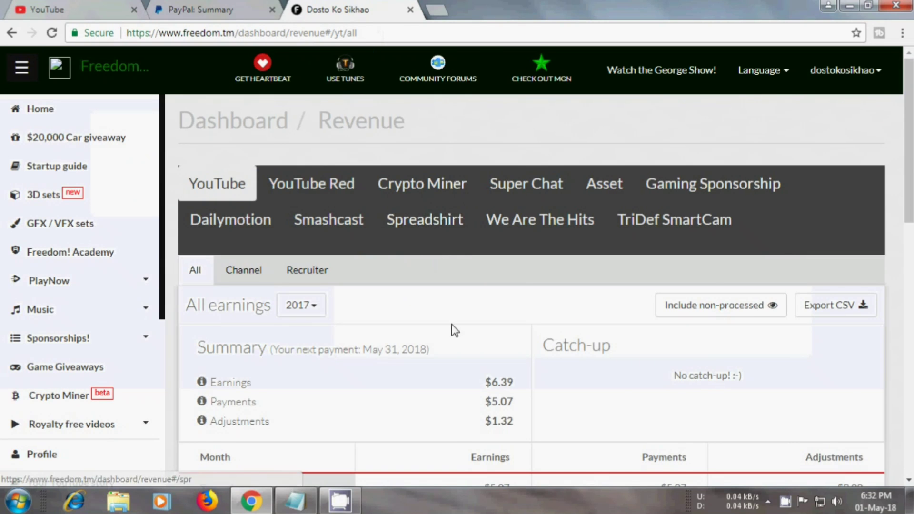
scroll(452, 326, "down", 4)
scroll(453, 326, "down", 4)
scroll(453, 327, "up", 8)
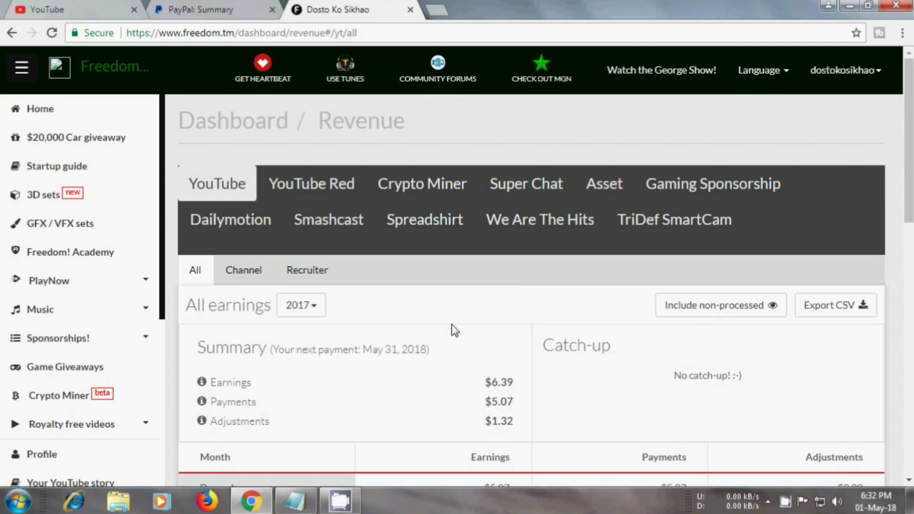
Step: In YouTube's Video Manager, open the monetization settings of the "How to Remove Mi Account" video and examine its ad formats
left_click(93, 7)
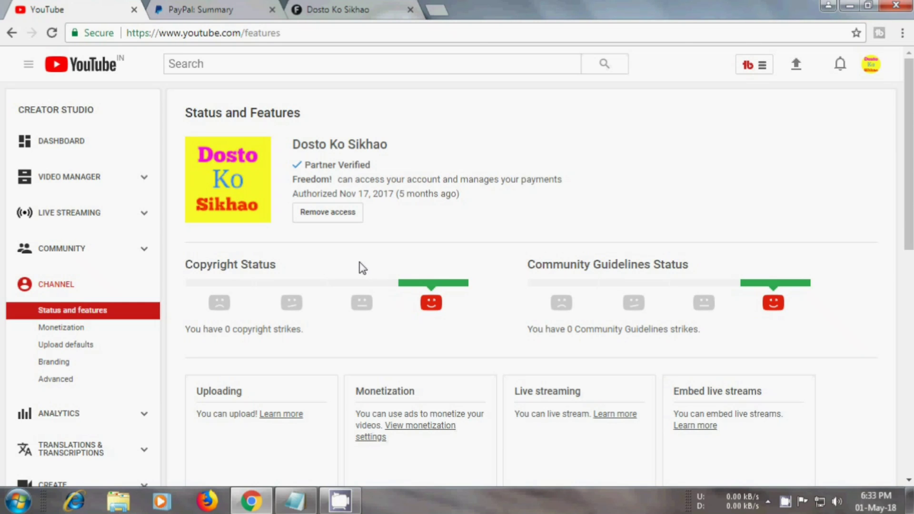
left_click(95, 179)
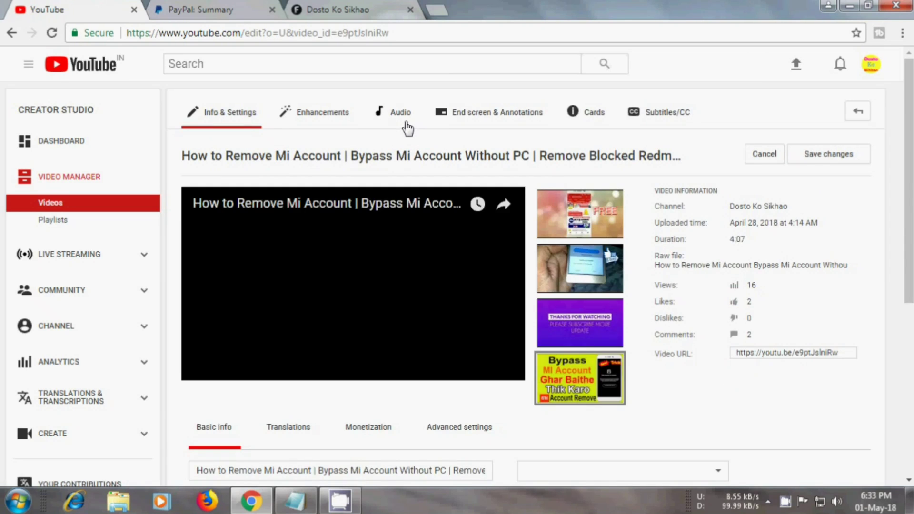
left_click(405, 125)
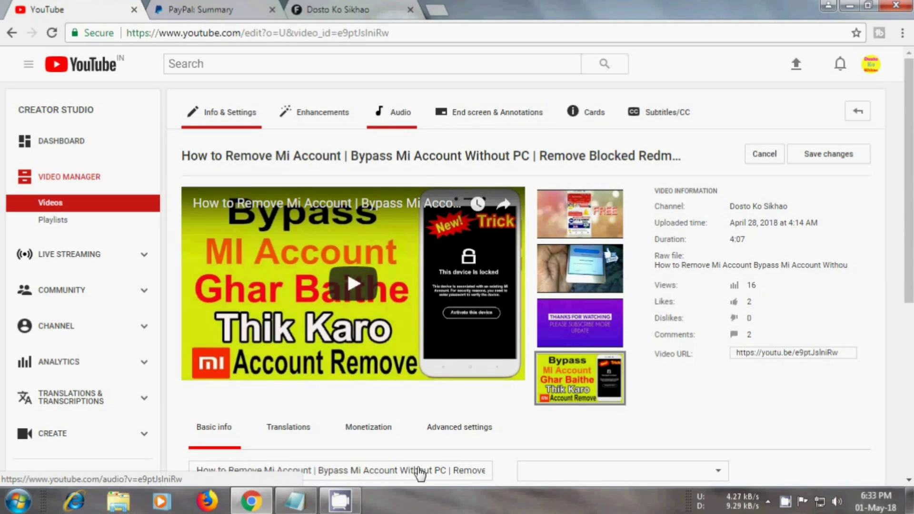
left_click(362, 427)
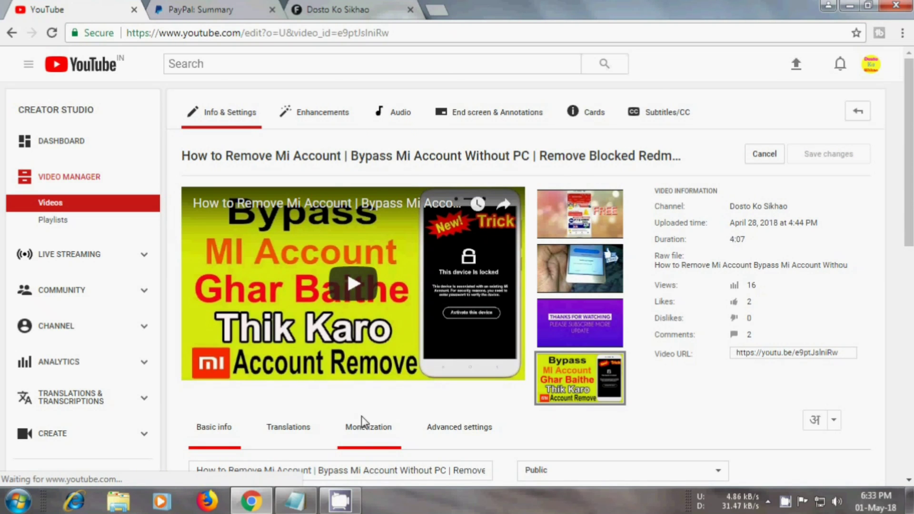
scroll(367, 381, "down", 1)
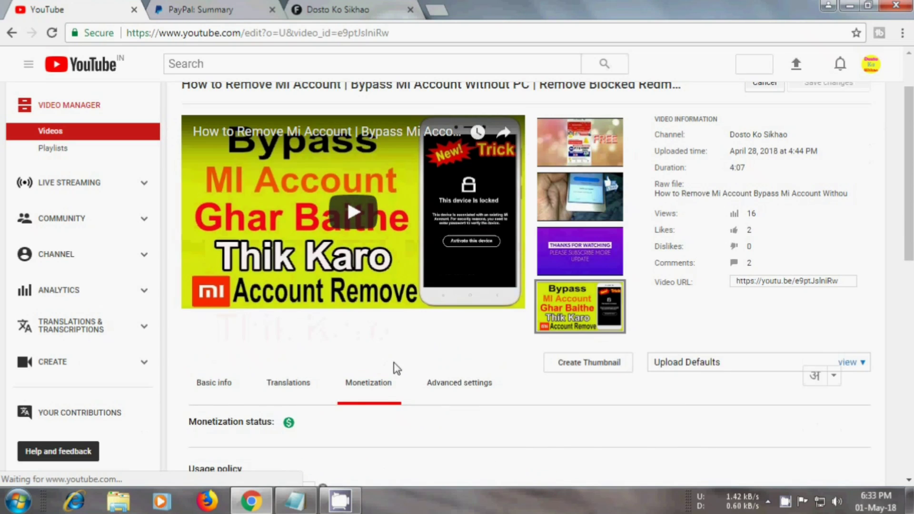
scroll(409, 348, "down", 2)
scroll(426, 336, "down", 5)
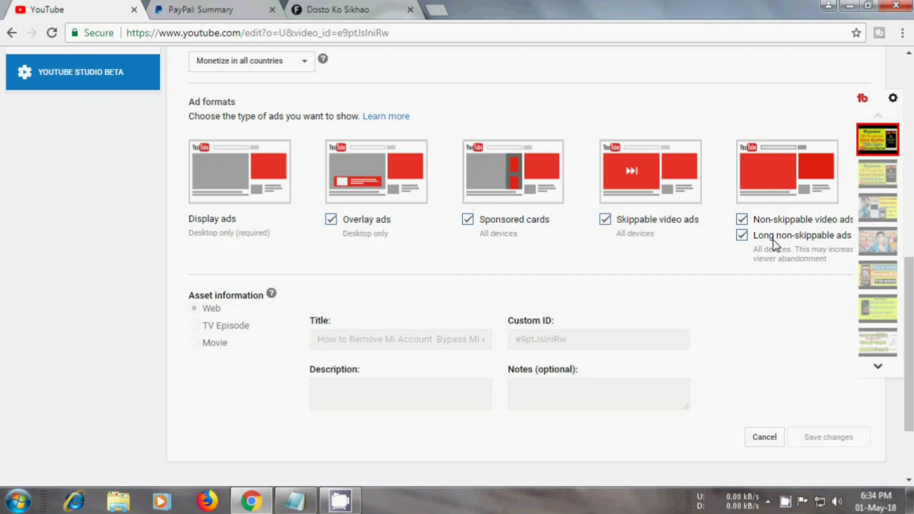
scroll(773, 245, "up", 10)
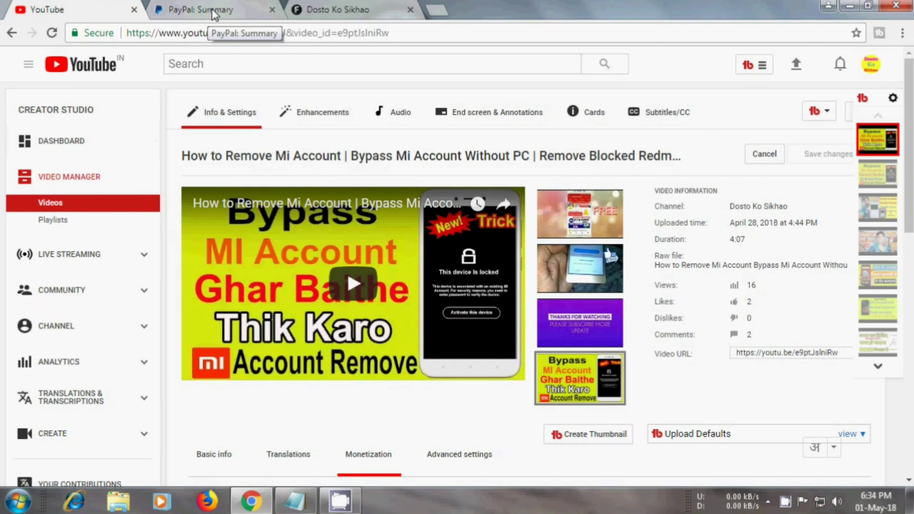
Step: Return to the Freedom! dashboard and sign out of the account
left_click(378, 10)
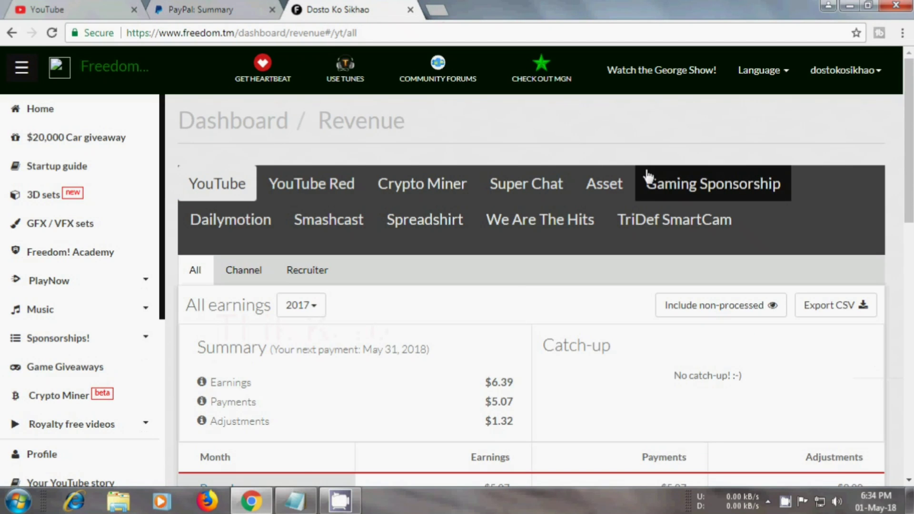
left_click(857, 85)
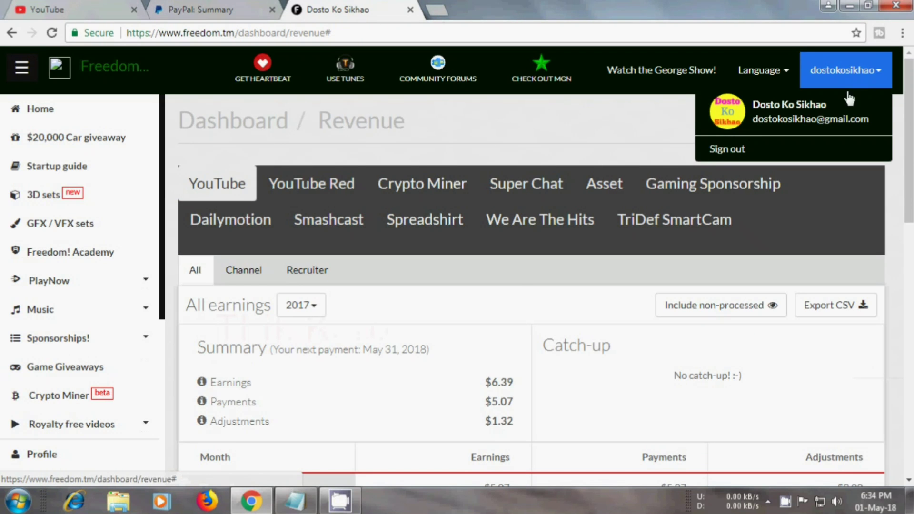
left_click(730, 155)
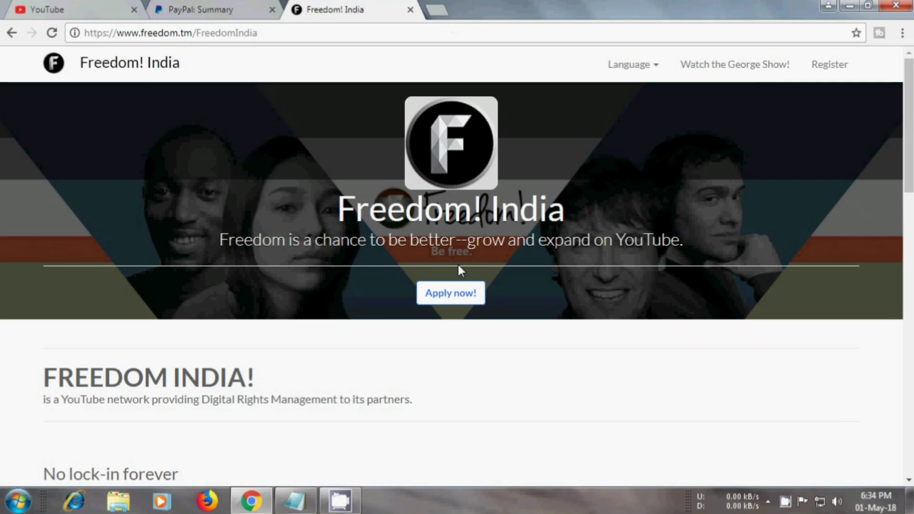
Step: Open the copied Freedom! referral link in a new browser tab and start joining the network through Google sign-in
left_click(437, 10)
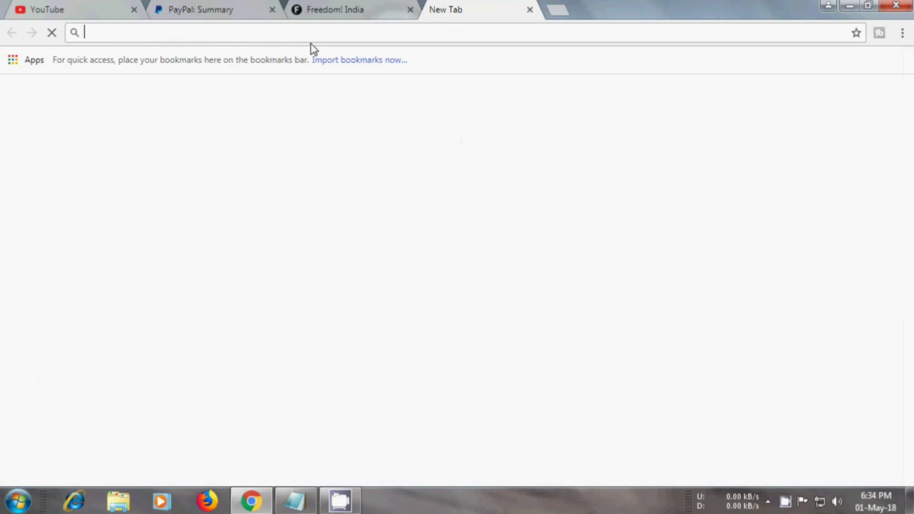
right_click(281, 33)
left_click(310, 101)
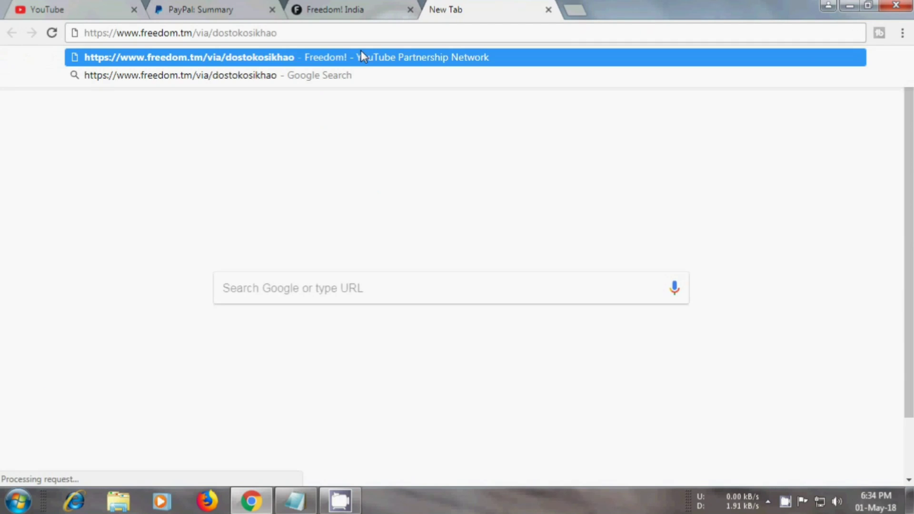
key("Return")
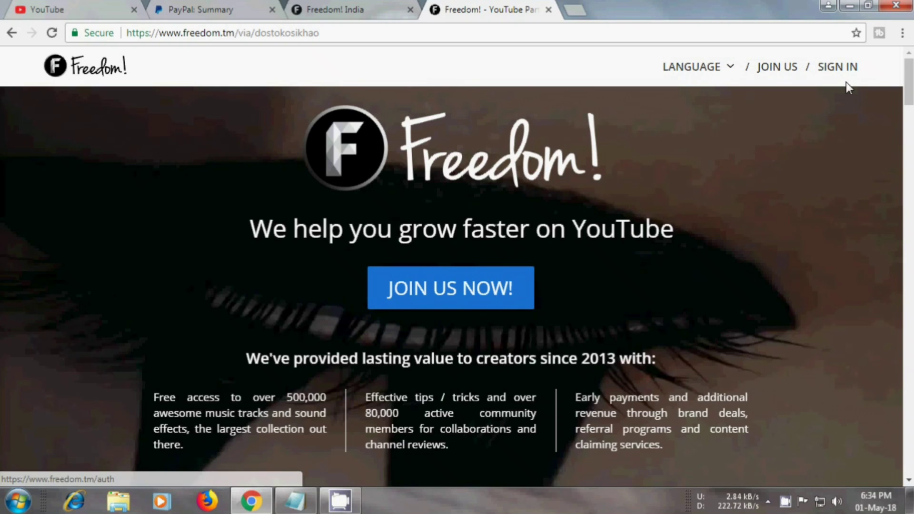
left_click(437, 295)
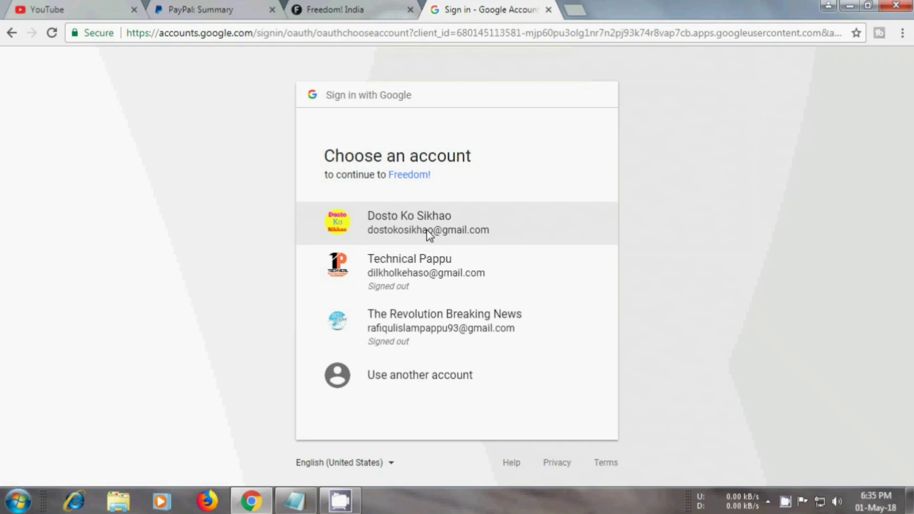
Step: Switch back to YouTube, open the channel's own home page and get the site search ready for a query
left_click(48, 9)
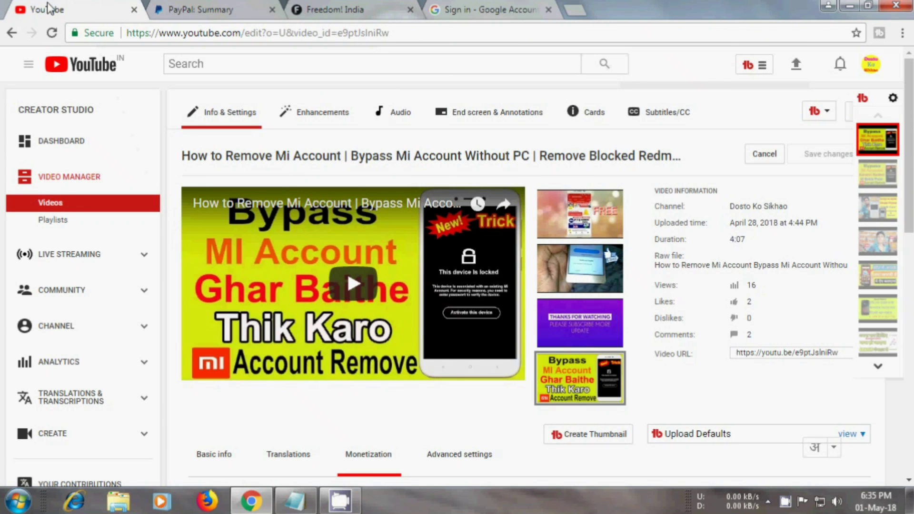
left_click(25, 64)
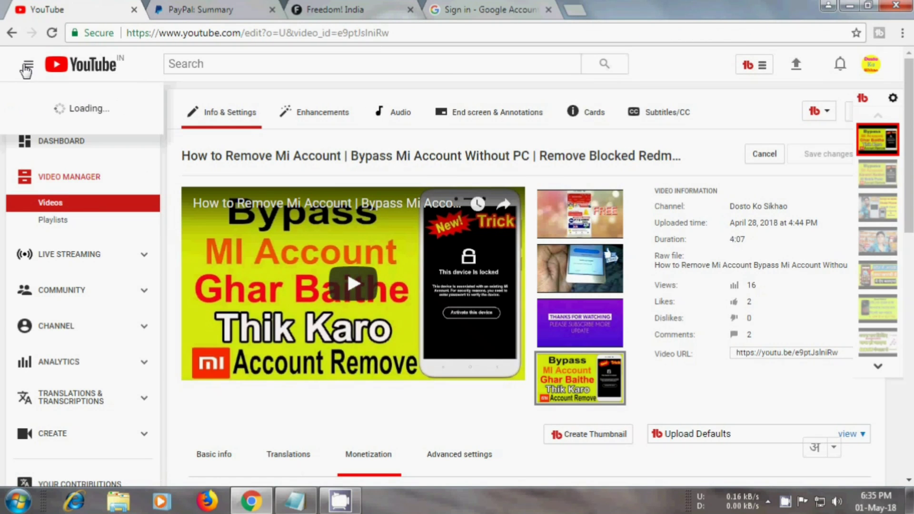
left_click(82, 126)
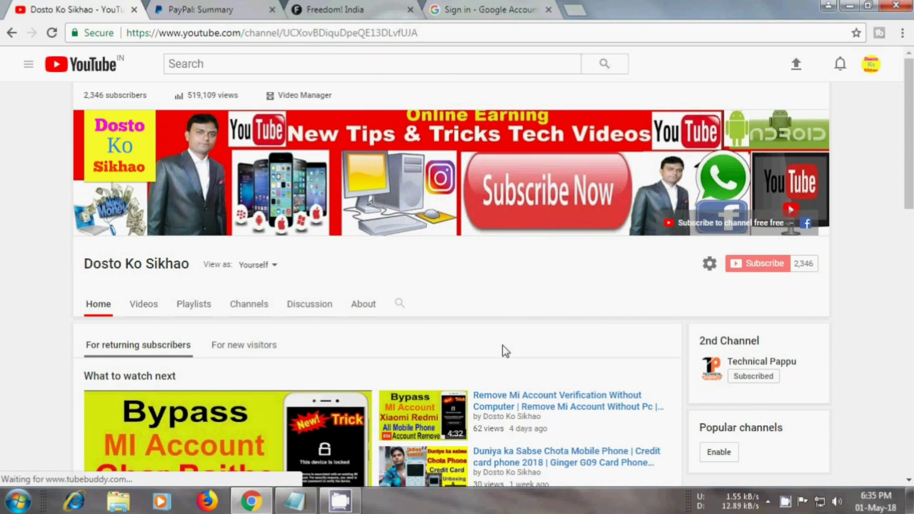
left_click(212, 65)
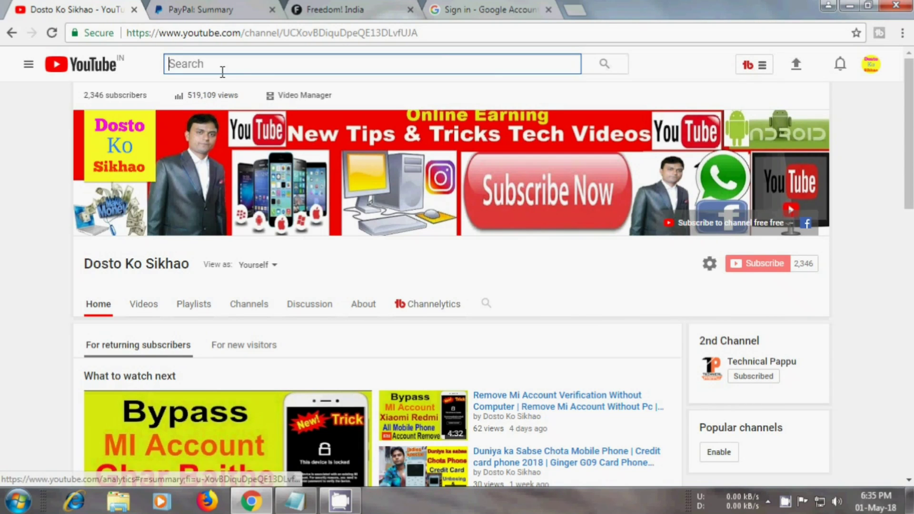